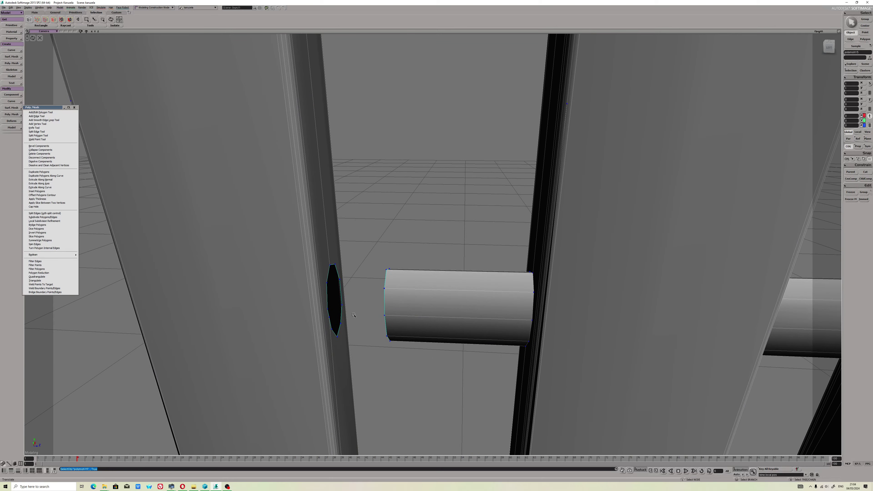
Try to bridge the whole open edge loop of the lower rail's end to the hole loop in the adjacent end picket.
{"action": "scroll", "coordinate": [346, 325], "scroll_direction": "down", "scroll_amount": 6}
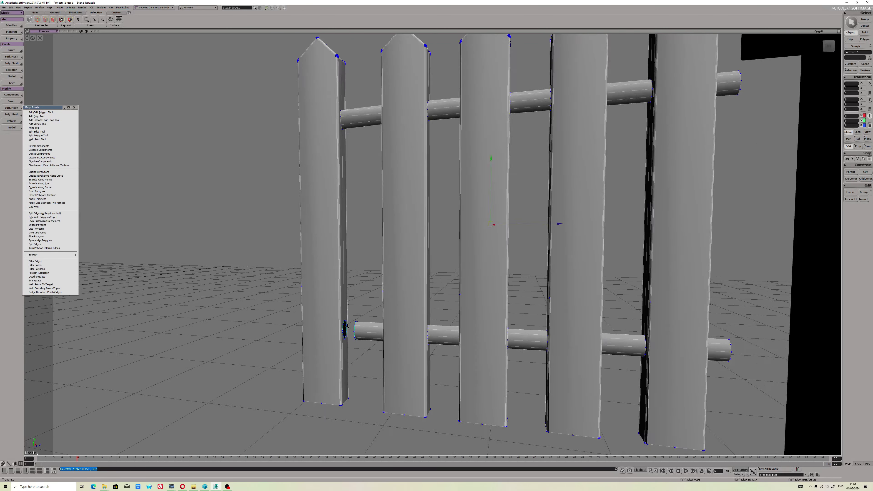
{"action": "scroll", "coordinate": [346, 329], "scroll_direction": "up", "scroll_amount": 8}
{"action": "key", "text": "m"}
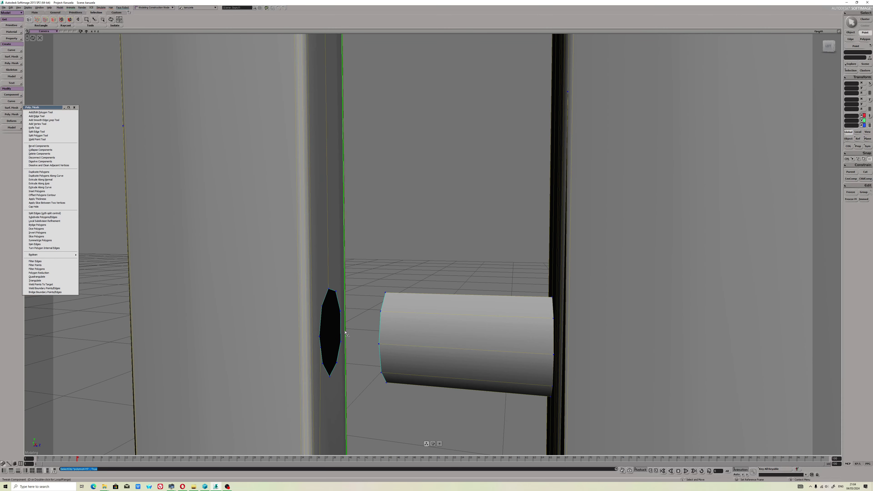
{"action": "middle_click_drag", "start_coordinate": [341, 328], "coordinate": [276, 267]}
{"action": "left_click", "coordinate": [264, 237], "text": "shift"}
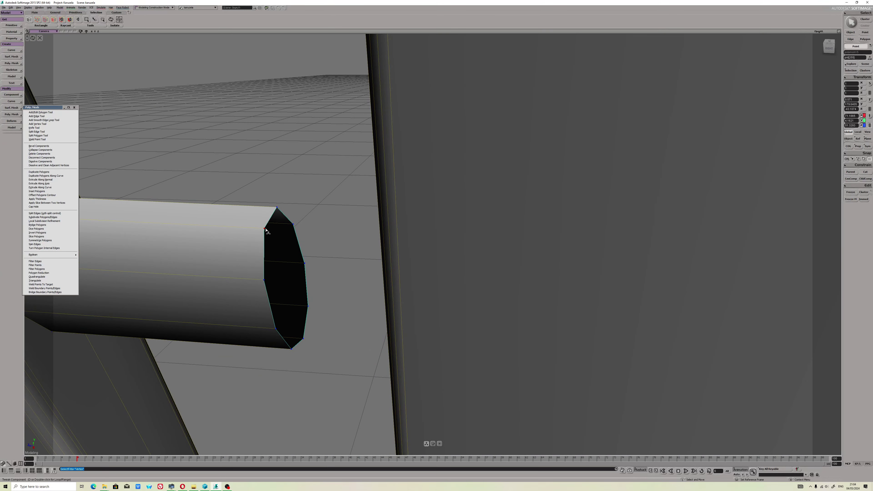
{"action": "left_click", "coordinate": [272, 212]}
{"action": "double_click", "coordinate": [274, 217]}
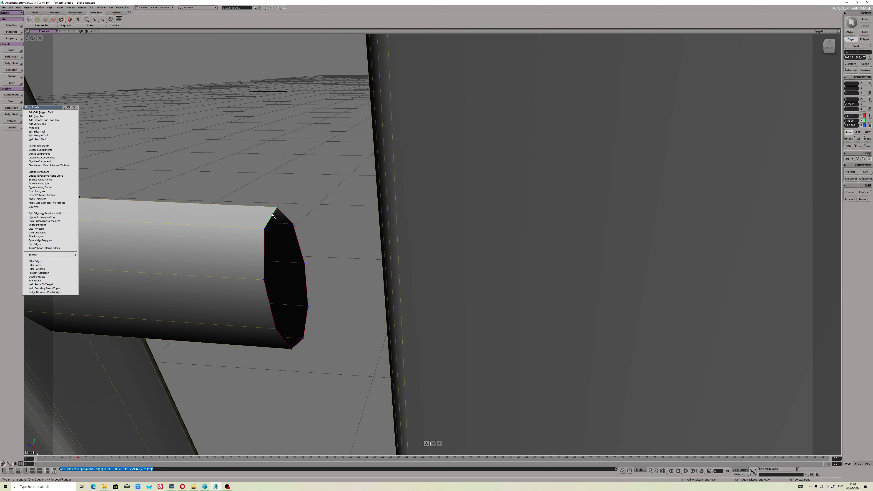
{"action": "middle_click_drag", "start_coordinate": [274, 217], "coordinate": [380, 243]}
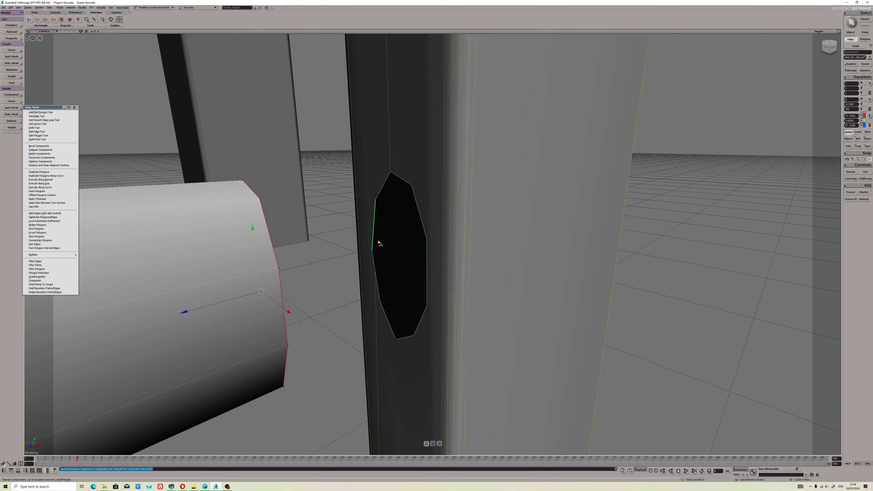
{"action": "double_click", "coordinate": [375, 228], "text": "shift"}
{"action": "right_click", "coordinate": [376, 227]}
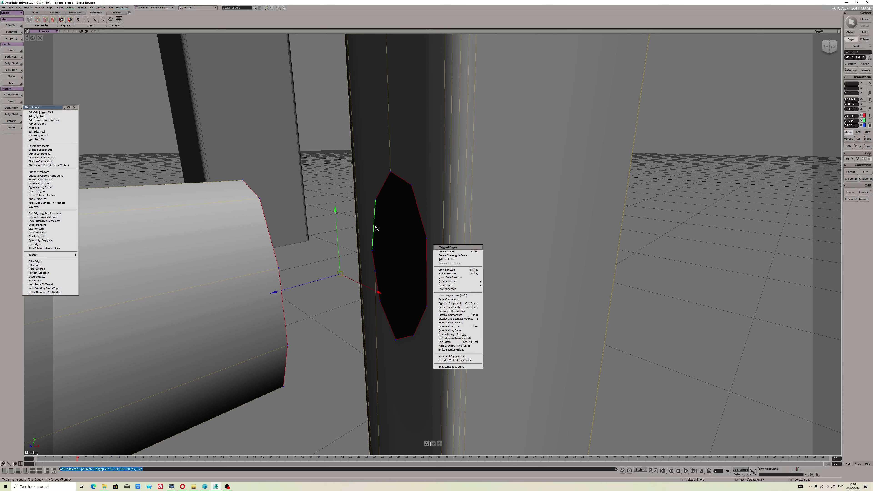
{"action": "left_click", "coordinate": [461, 351]}
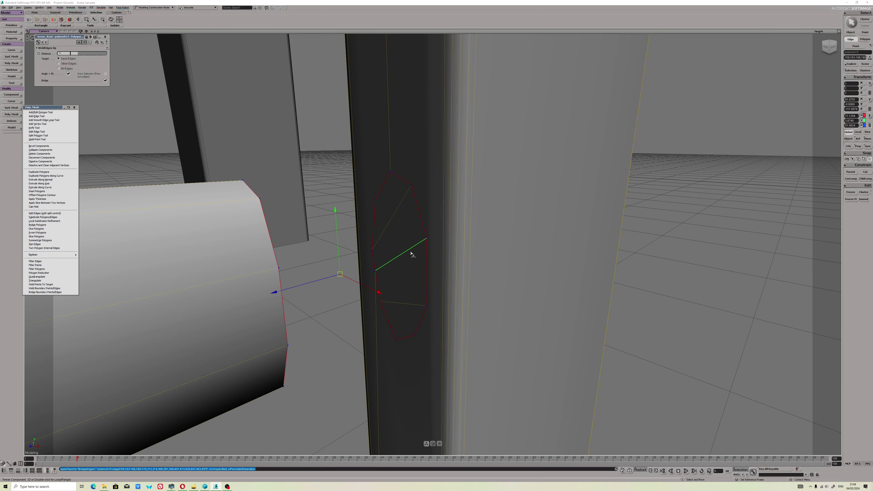
Check the bridge result on the rail end and picket hole, and undo it.
{"action": "middle_click_drag", "start_coordinate": [419, 254], "coordinate": [399, 254]}
{"action": "scroll", "coordinate": [278, 234], "scroll_direction": "up", "scroll_amount": 2}
{"action": "scroll", "coordinate": [278, 234], "scroll_direction": "down", "scroll_amount": 2}
{"action": "scroll", "coordinate": [279, 234], "scroll_direction": "up", "scroll_amount": 5}
{"action": "middle_click_drag", "start_coordinate": [279, 235], "coordinate": [284, 237]}
{"action": "key", "text": "ctrl+z"}
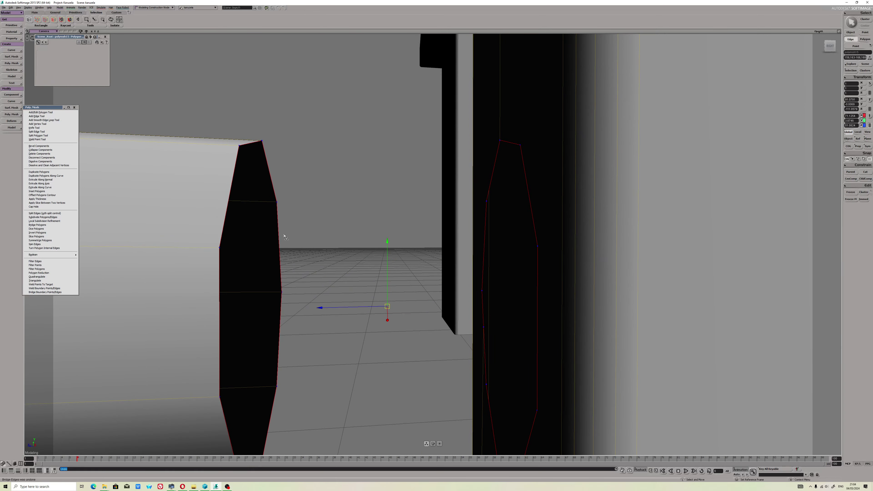
Bridge the top boundary edge of the rail's open end to the matching top edge of the picket hole.
{"action": "left_click", "coordinate": [248, 147]}
{"action": "middle_click_drag", "start_coordinate": [247, 147], "coordinate": [366, 162]}
{"action": "middle_click_drag", "start_coordinate": [495, 117], "coordinate": [251, 162]}
{"action": "key", "text": "v"}
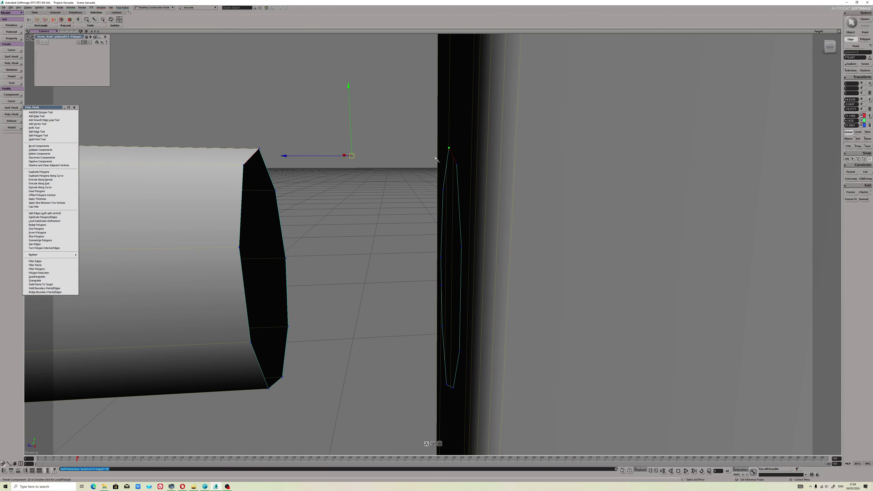
{"action": "middle_click_drag", "start_coordinate": [435, 158], "coordinate": [448, 187]}
{"action": "right_click", "coordinate": [448, 192]}
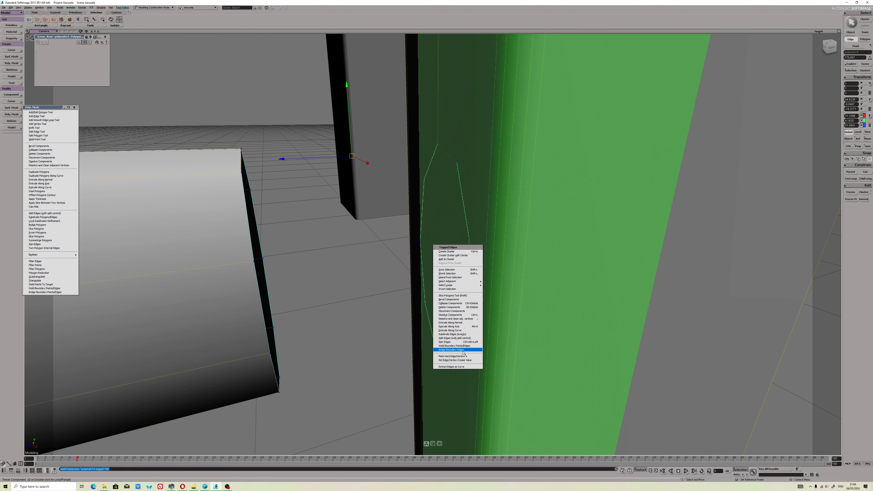
{"action": "left_click", "coordinate": [451, 350]}
Bridge the front-side boundary edges of the rail's open end to the corresponding front-side edges of the picket hole.
{"action": "left_click", "coordinate": [248, 210]}
{"action": "left_click", "coordinate": [266, 305], "text": "shift"}
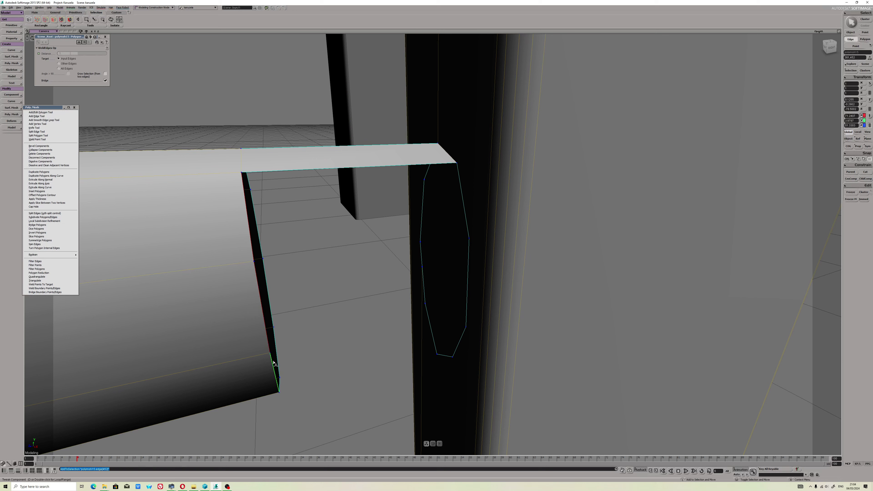
{"action": "left_click", "coordinate": [463, 186], "text": "shift"}
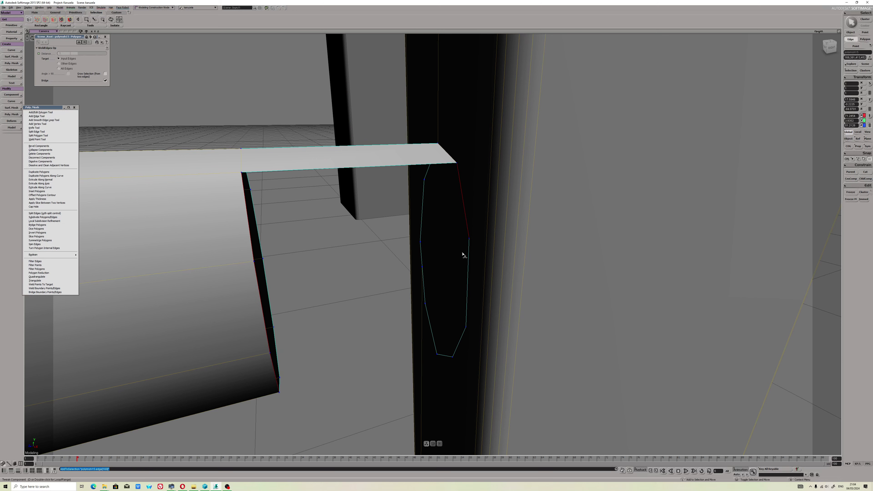
{"action": "left_click", "coordinate": [468, 272], "text": "shift"}
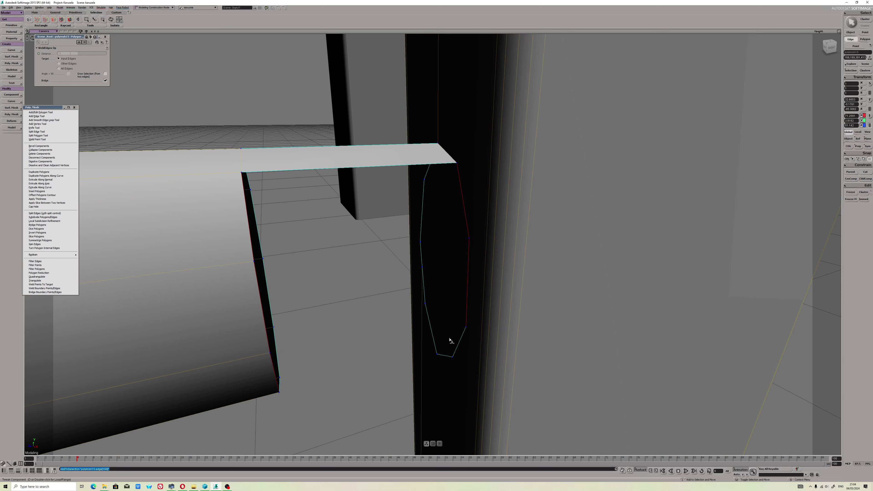
{"action": "right_click", "coordinate": [460, 343]}
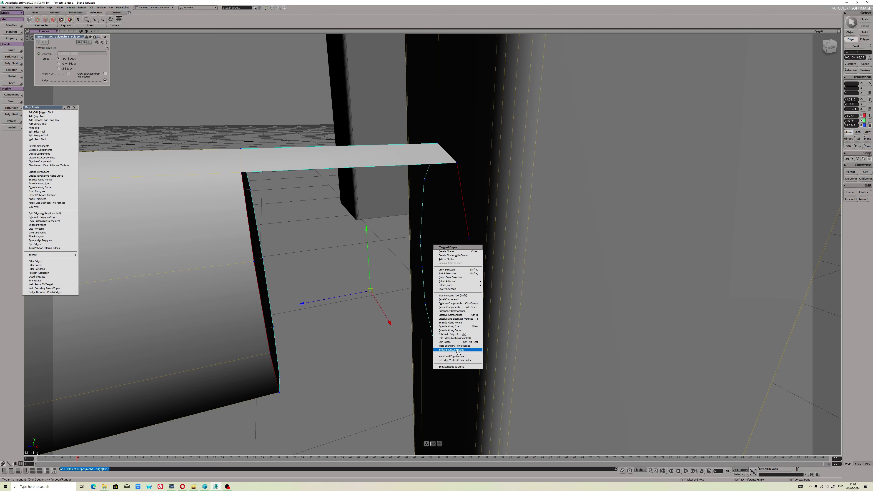
{"action": "left_click", "coordinate": [458, 350]}
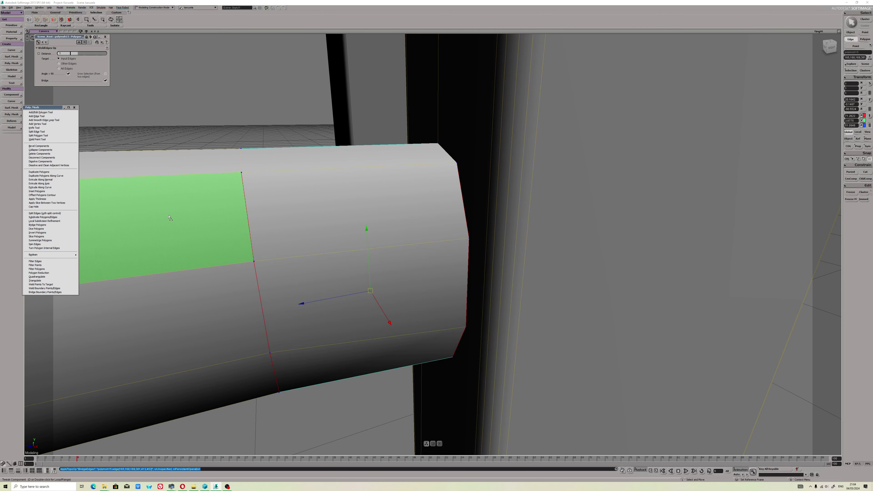
Close the floating Poly. Mesh command list and tear off a fresh copy over the viewport.
{"action": "left_click", "coordinate": [74, 107]}
{"action": "left_click", "coordinate": [11, 116]}
{"action": "left_click", "coordinate": [11, 119]}
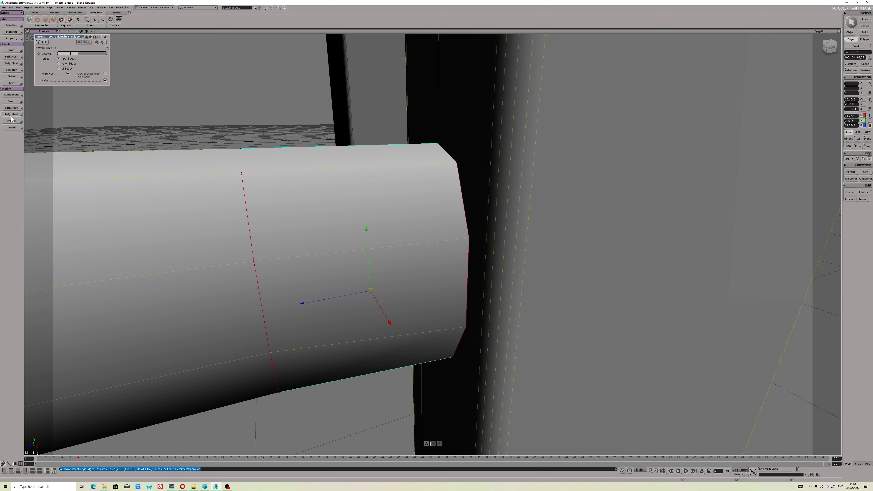
{"action": "left_click", "coordinate": [12, 114]}
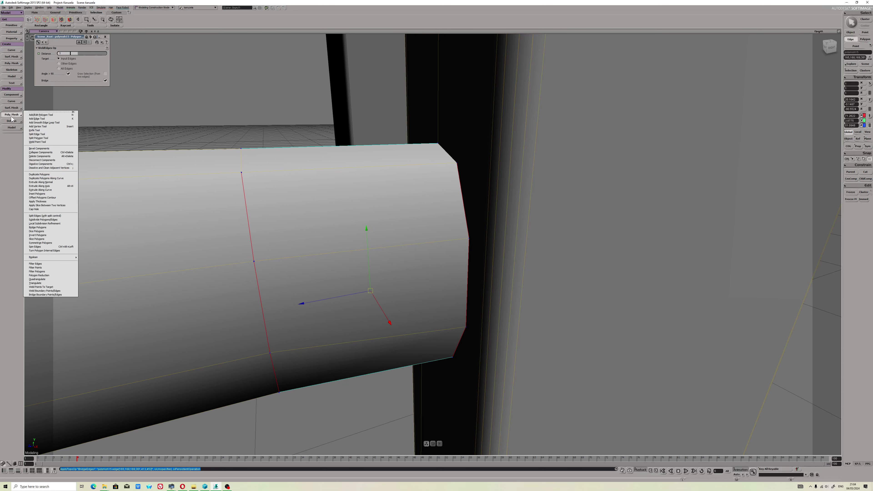
{"action": "left_click", "coordinate": [41, 112]}
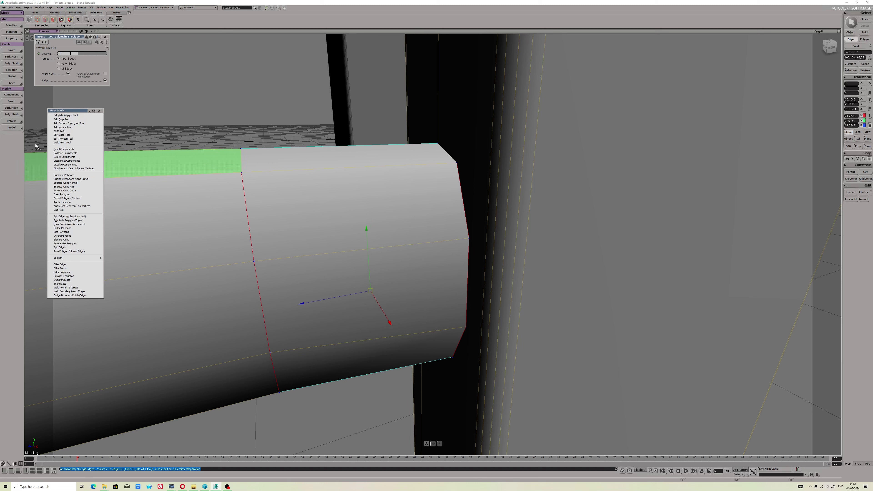
{"action": "left_click", "coordinate": [16, 114]}
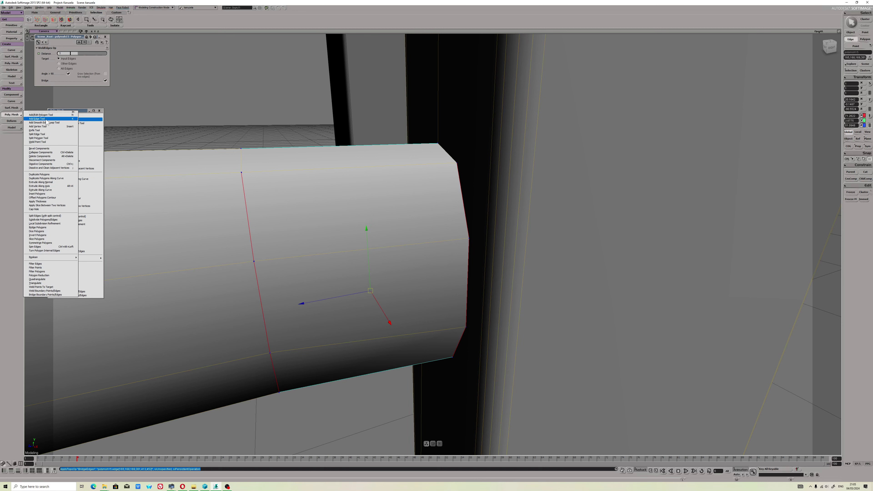
{"action": "left_click_drag", "start_coordinate": [57, 107], "coordinate": [204, 114]}
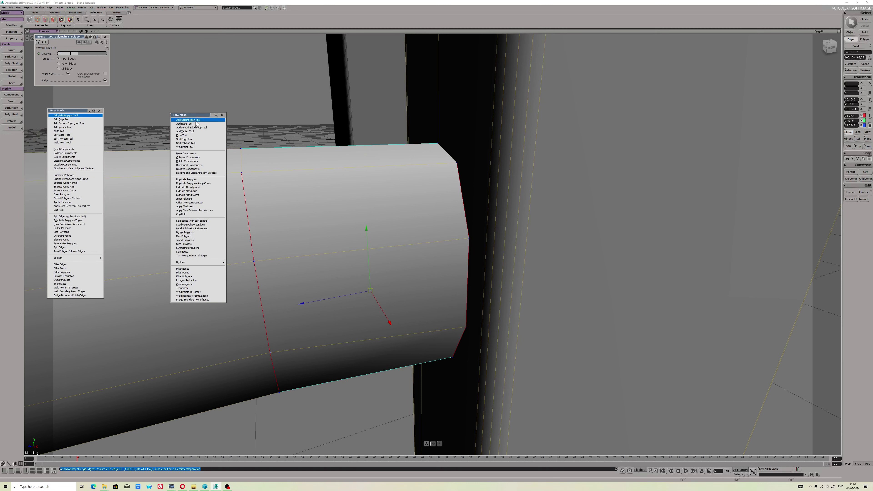
{"action": "left_click", "coordinate": [221, 114]}
{"action": "left_click", "coordinate": [12, 116]}
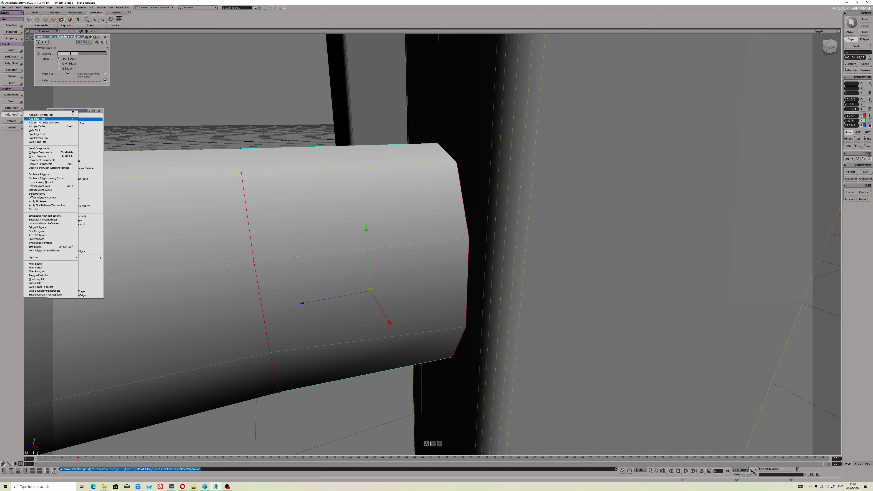
{"action": "left_click", "coordinate": [2, 195]}
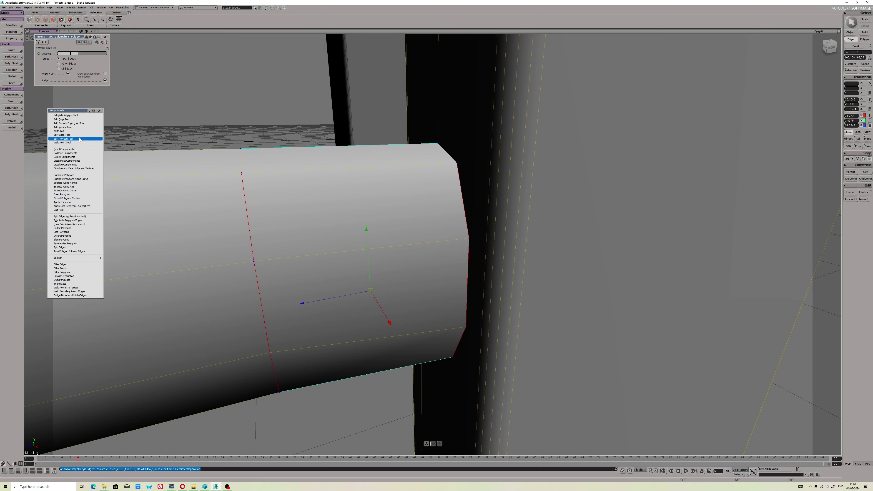
Weld the extra vertex on the back edge of the picket hole to the corner vertex below it.
{"action": "key", "text": "s"}
{"action": "left_click_drag", "start_coordinate": [412, 224], "coordinate": [285, 233]}
{"action": "key", "text": "m"}
{"action": "left_click", "coordinate": [230, 205]}
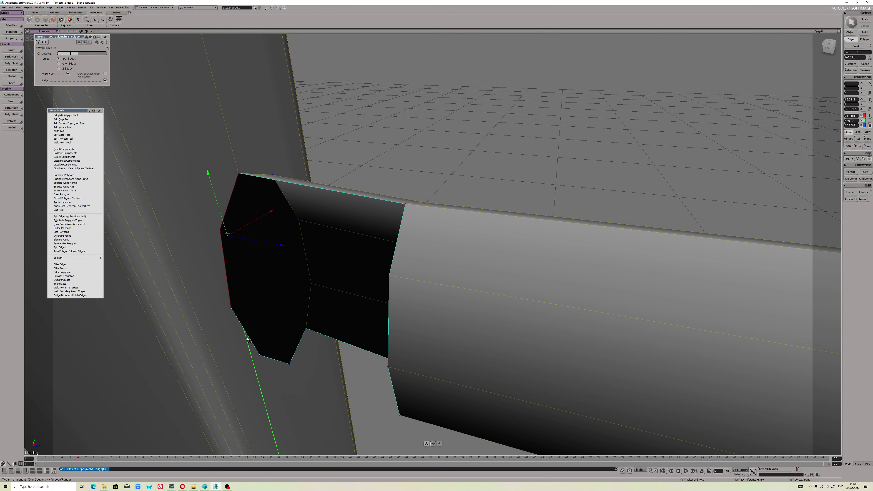
{"action": "key", "text": "s"}
{"action": "right_click_drag", "start_coordinate": [247, 339], "coordinate": [245, 322]}
{"action": "left_click_drag", "start_coordinate": [191, 351], "coordinate": [224, 317]}
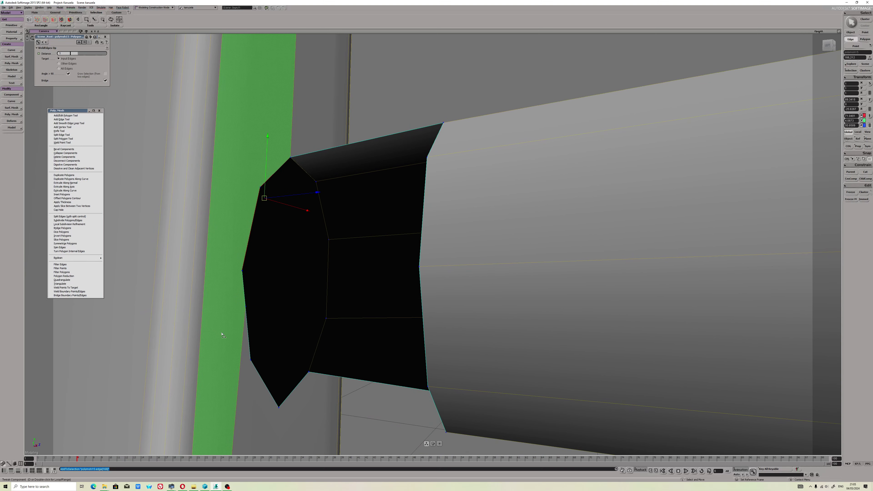
{"action": "left_click", "coordinate": [245, 307]}
{"action": "key", "text": "ctrl+w"}
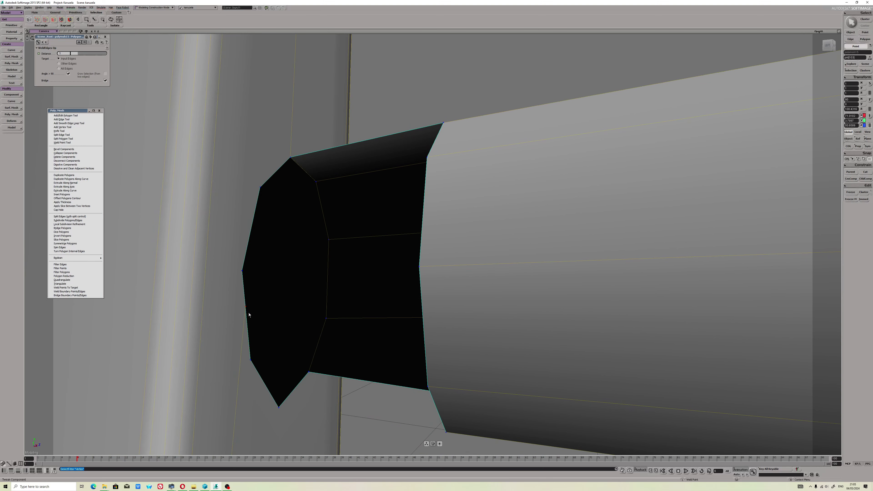
{"action": "left_click_drag", "start_coordinate": [245, 306], "coordinate": [250, 359]}
Bridge the back-side boundary edges of the rail's open end to the matching back-side edges of the picket hole.
{"action": "key", "text": "l"}
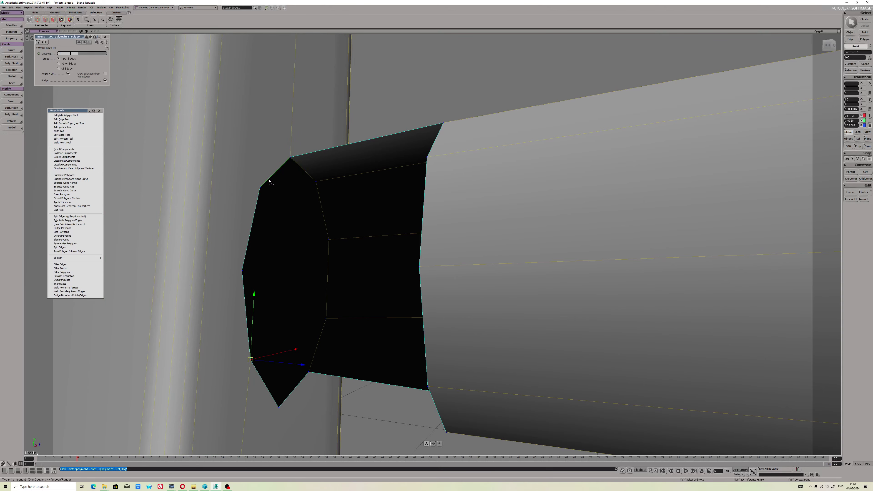
{"action": "left_click", "coordinate": [269, 179]}
{"action": "double_click", "coordinate": [259, 199], "text": "shift"}
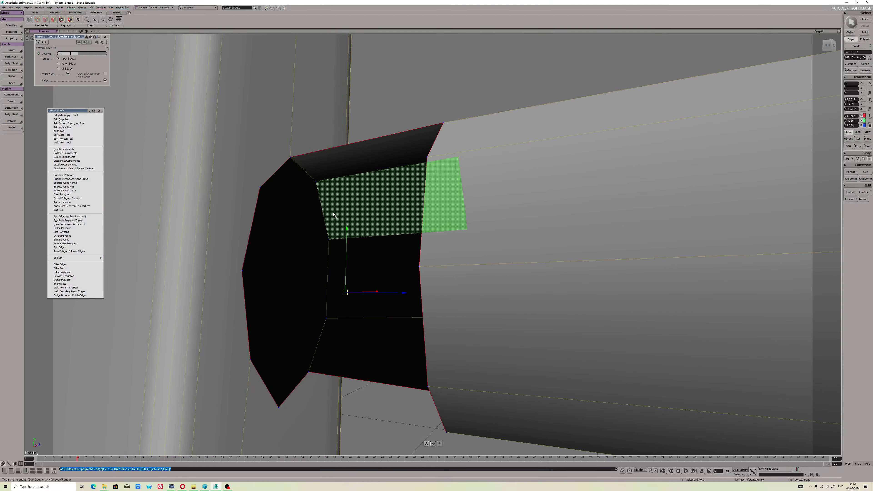
{"action": "key", "text": "s"}
{"action": "left_click_drag", "start_coordinate": [333, 215], "coordinate": [344, 249]}
{"action": "left_click", "coordinate": [223, 146]}
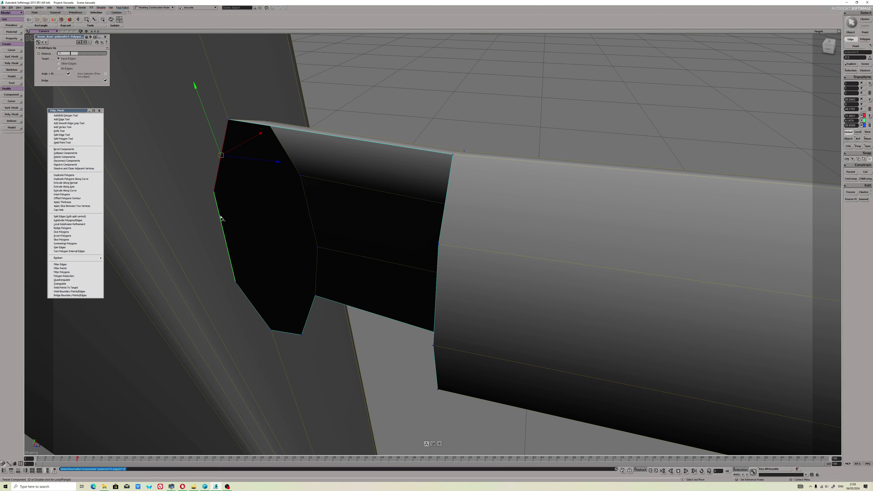
{"action": "left_click", "coordinate": [443, 220]}
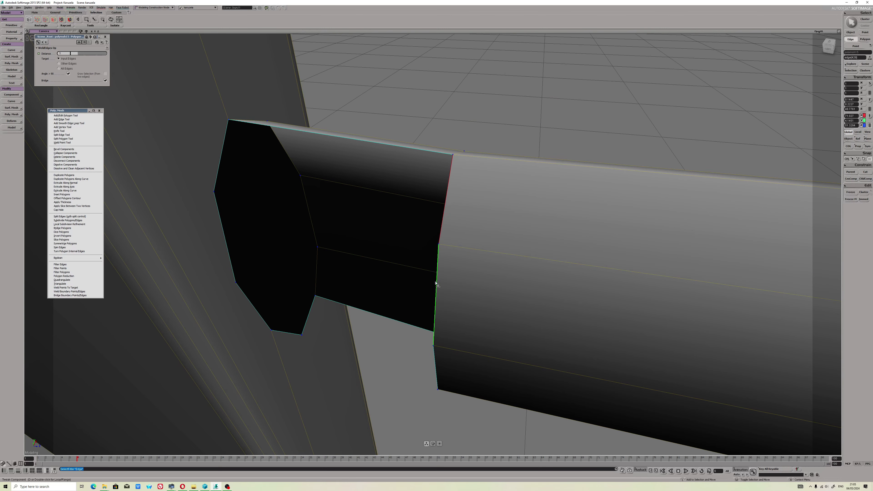
{"action": "left_click", "coordinate": [439, 289], "text": "shift"}
{"action": "left_click", "coordinate": [225, 223], "text": "shift"}
{"action": "right_click", "coordinate": [246, 300]}
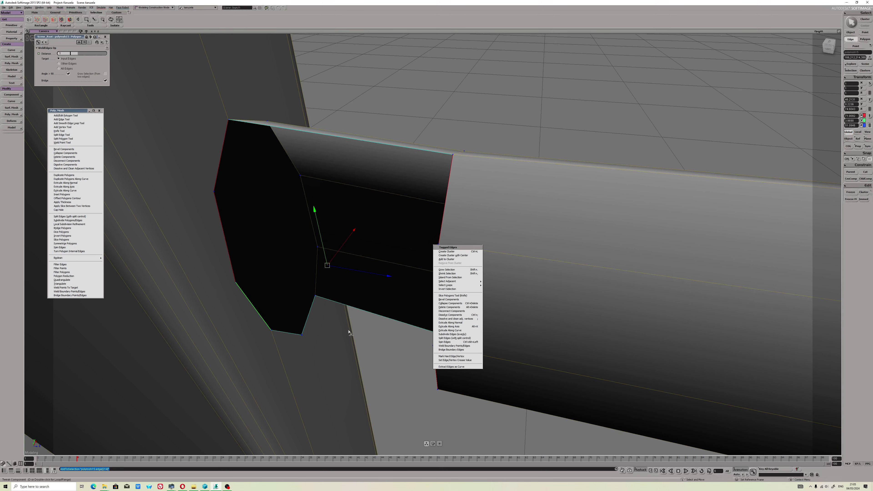
{"action": "left_click", "coordinate": [456, 350]}
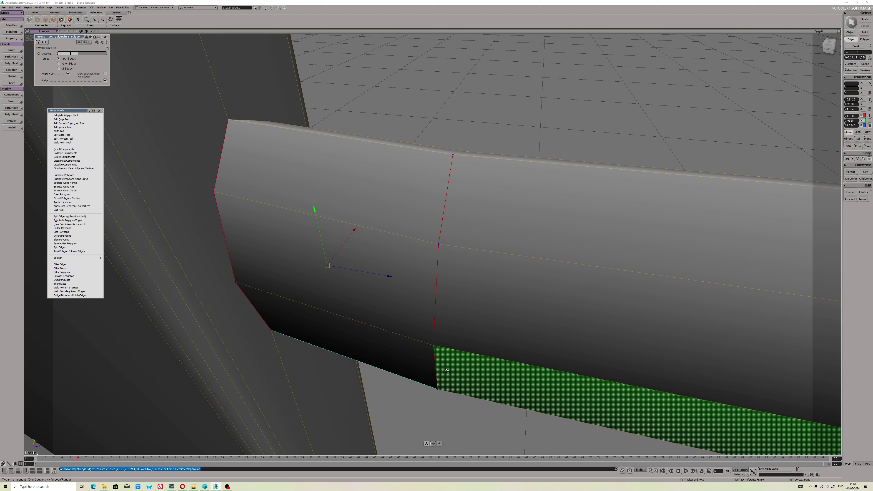
Bridge the underside boundary edges of the rail's open end to the matching lower edges of the picket hole.
{"action": "left_click_drag", "start_coordinate": [454, 351], "coordinate": [474, 273]}
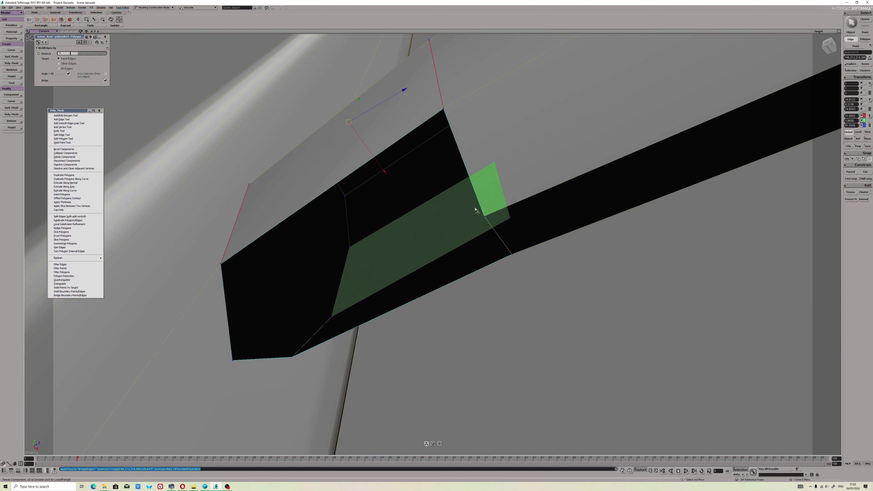
{"action": "left_click", "coordinate": [475, 194]}
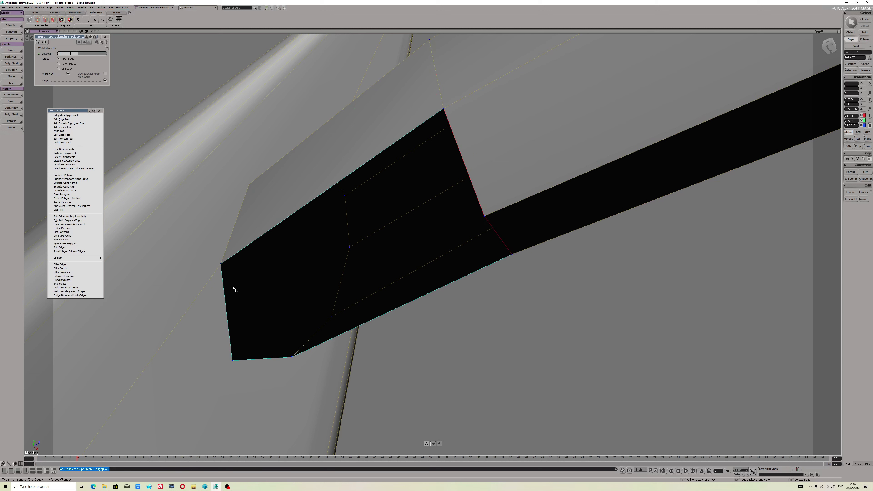
{"action": "left_click", "coordinate": [231, 310], "text": "shift"}
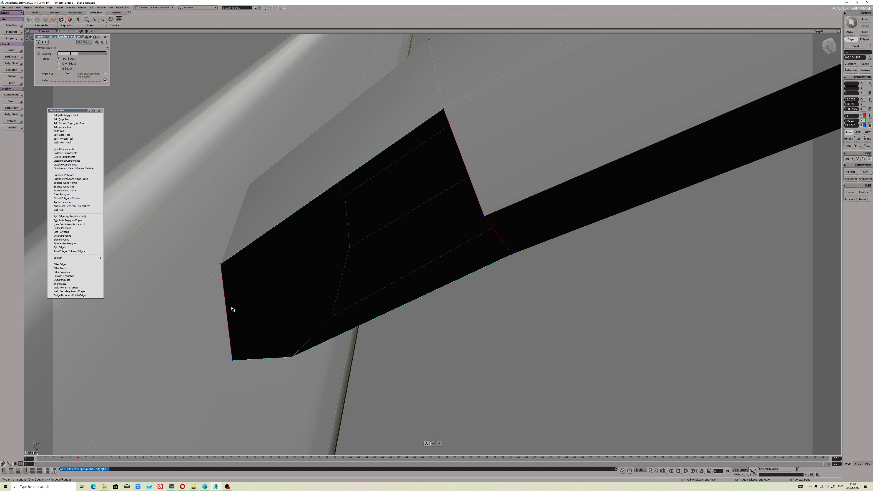
{"action": "right_click", "coordinate": [271, 360]}
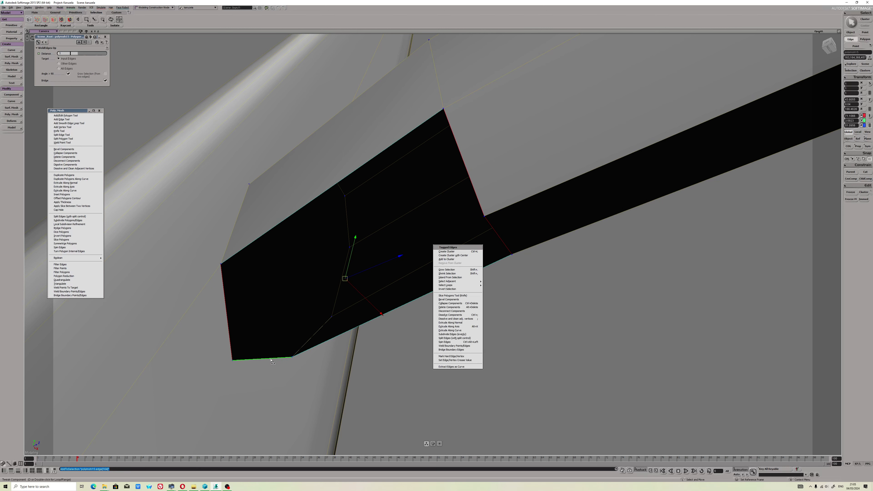
{"action": "left_click", "coordinate": [452, 350]}
Dissolve the leftover edge loop around the lower rail near the end picket, cleaning its adjacent vertices.
{"action": "key", "text": "s"}
{"action": "left_click_drag", "start_coordinate": [452, 267], "coordinate": [499, 228]}
{"action": "key", "text": "s"}
{"action": "left_click_drag", "start_coordinate": [413, 326], "coordinate": [426, 261]}
{"action": "left_click", "coordinate": [426, 231]}
{"action": "key", "text": "s"}
{"action": "left_click_drag", "start_coordinate": [496, 240], "coordinate": [456, 265]}
{"action": "scroll", "coordinate": [455, 265], "scroll_direction": "down", "scroll_amount": 6}
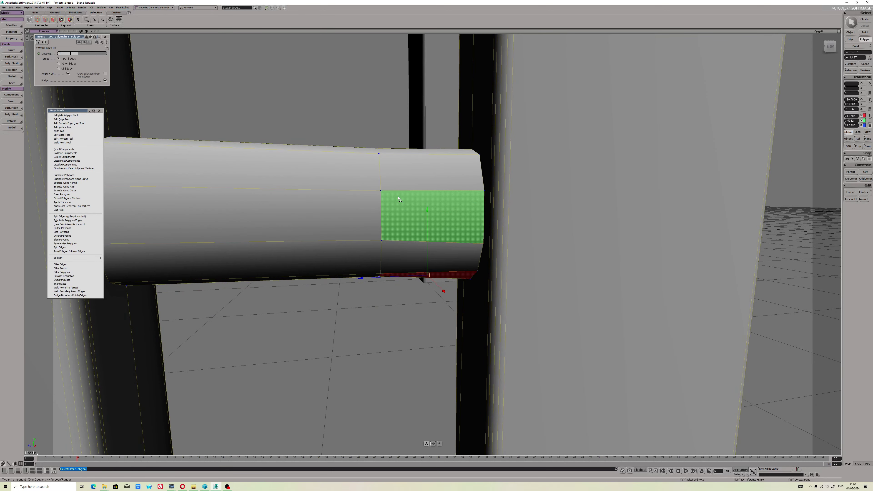
{"action": "left_click", "coordinate": [381, 208]}
{"action": "key", "text": "s"}
{"action": "left_click_drag", "start_coordinate": [384, 209], "coordinate": [402, 233]}
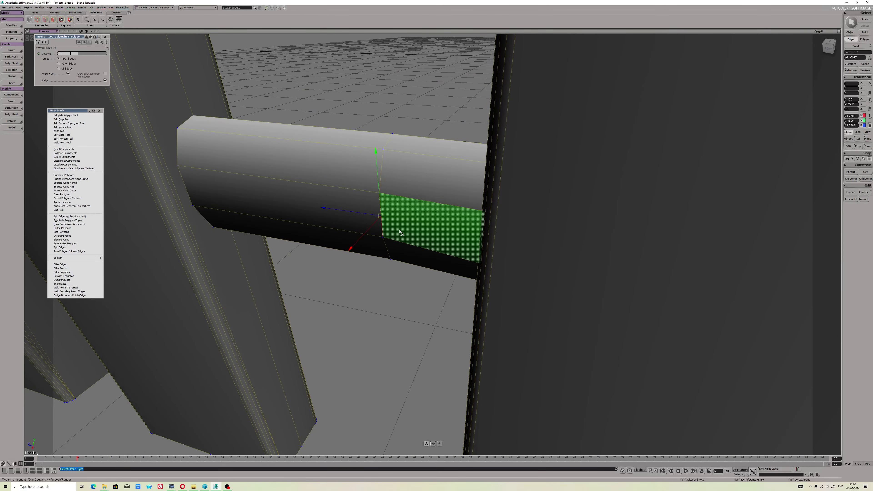
{"action": "double_click", "coordinate": [383, 168], "text": "shift"}
{"action": "key", "text": "ctrl+Delete"}
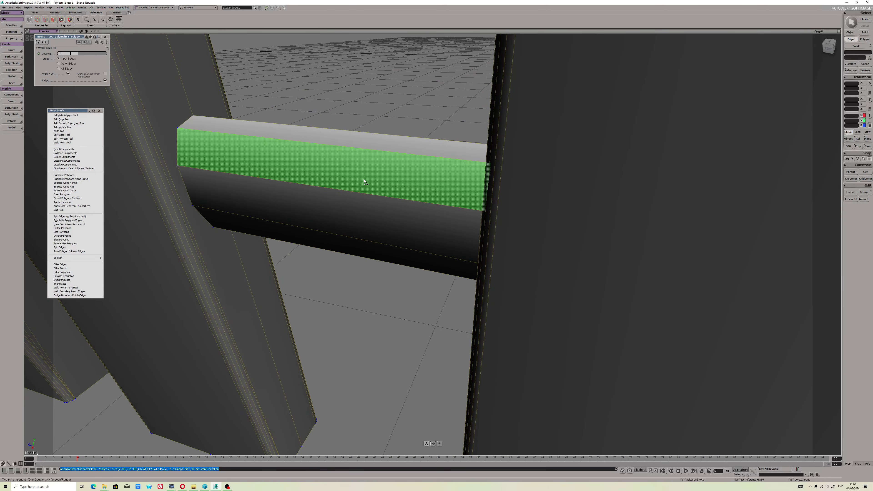
Examine the upper rail's end edges and its joints between the first two pickets from several angles.
{"action": "key", "text": "s"}
{"action": "left_click_drag", "start_coordinate": [364, 181], "coordinate": [307, 206]}
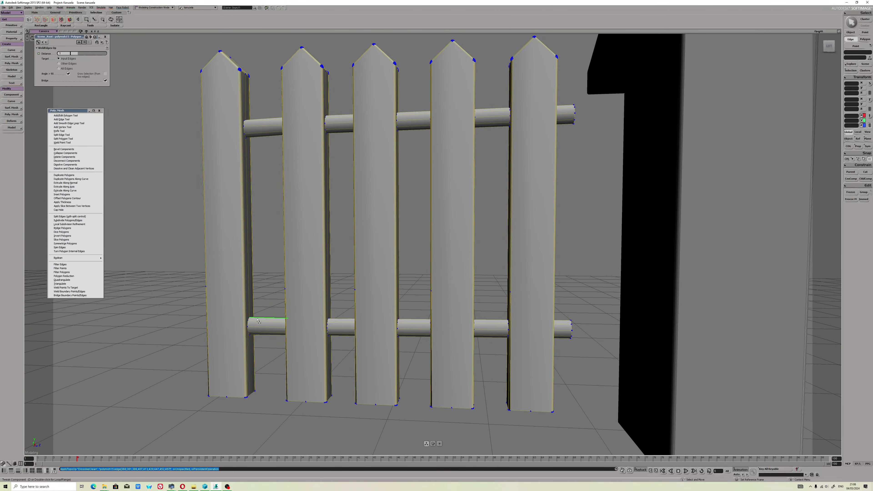
{"action": "key", "text": "s"}
{"action": "left_click_drag", "start_coordinate": [311, 254], "coordinate": [330, 284]}
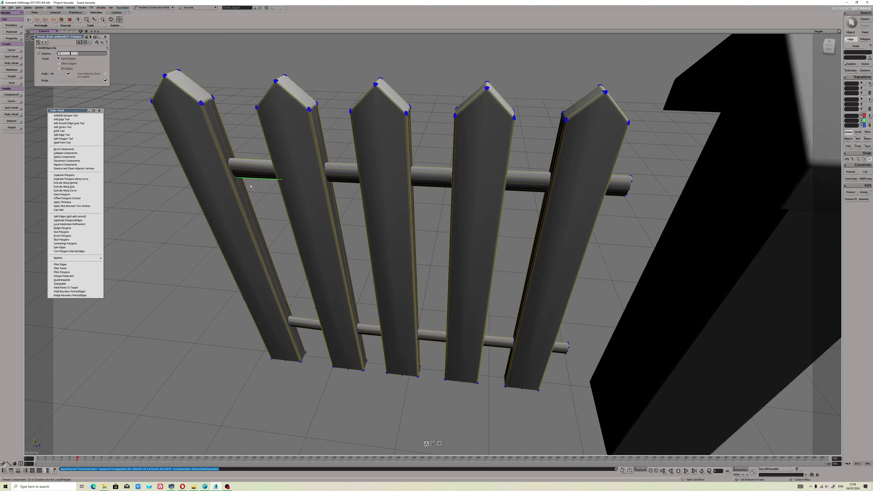
{"action": "left_click", "coordinate": [241, 170]}
{"action": "right_click", "coordinate": [240, 171]}
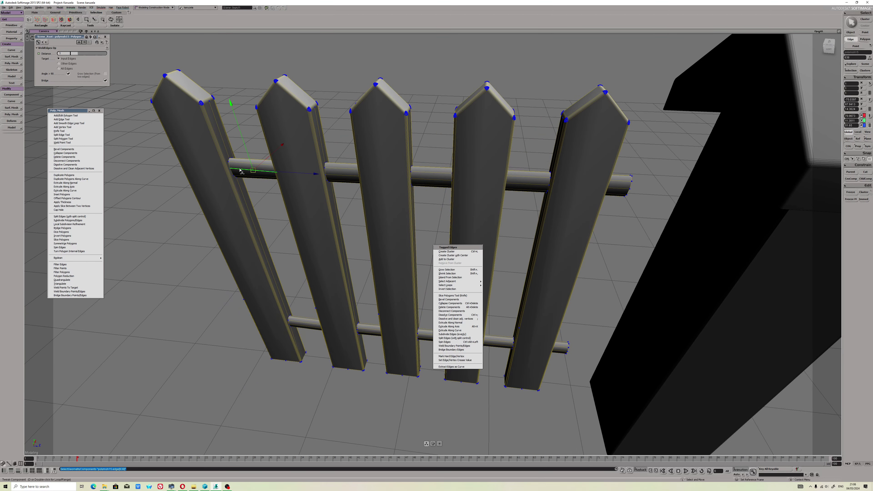
{"action": "left_click", "coordinate": [237, 166]}
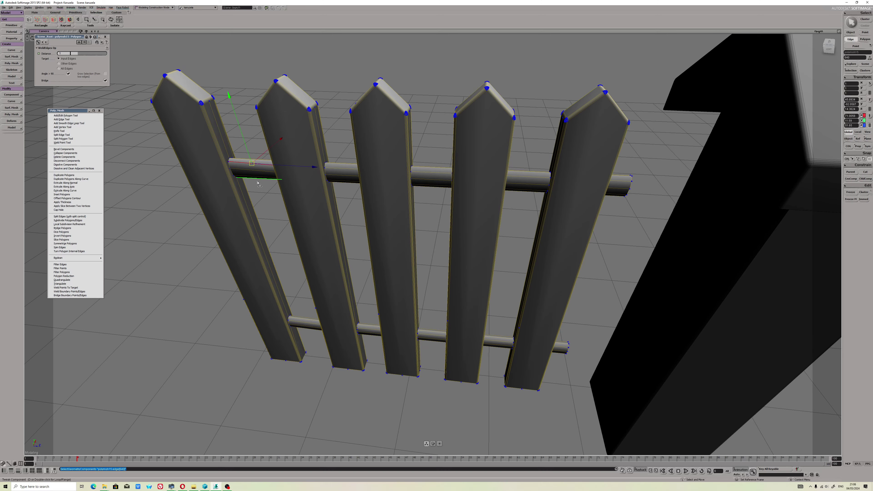
{"action": "key", "text": "alt+shift"}
{"action": "mouse_move", "coordinate": [258, 184]}
{"action": "left_mouse_down", "text": "alt"}
{"action": "mouse_move", "coordinate": [261, 201]}
{"action": "mouse_move", "coordinate": [247, 186]}
{"action": "left_mouse_up", "text": "alt"}
{"action": "mouse_move", "coordinate": [255, 193]}
{"action": "middle_mouse_down", "text": "alt"}
{"action": "mouse_move", "coordinate": [289, 200]}
{"action": "mouse_move", "coordinate": [267, 198]}
{"action": "middle_mouse_up", "text": "alt"}
{"action": "scroll", "coordinate": [292, 206], "scroll_direction": "up", "scroll_amount": 8}
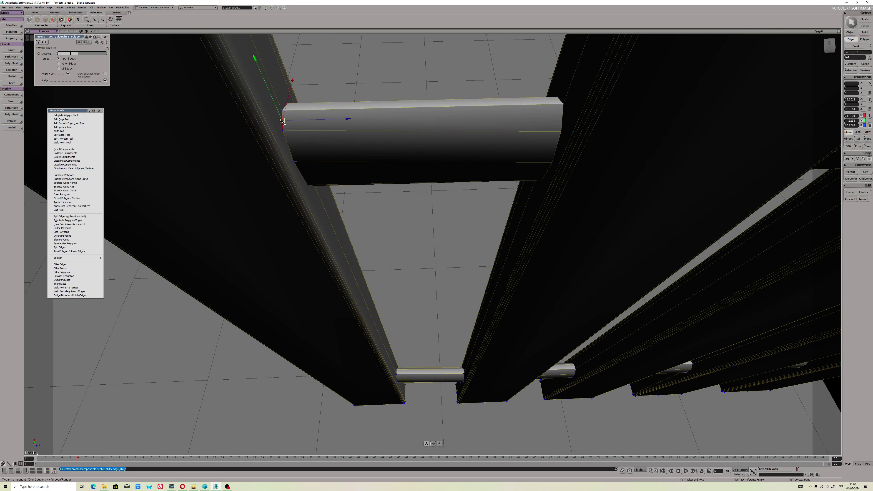
{"action": "left_click", "coordinate": [521, 110]}
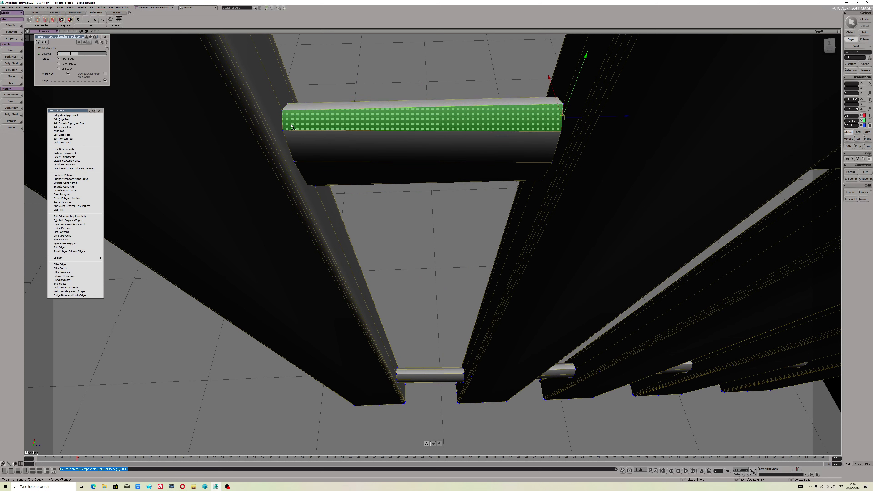
{"action": "left_click", "coordinate": [284, 127]}
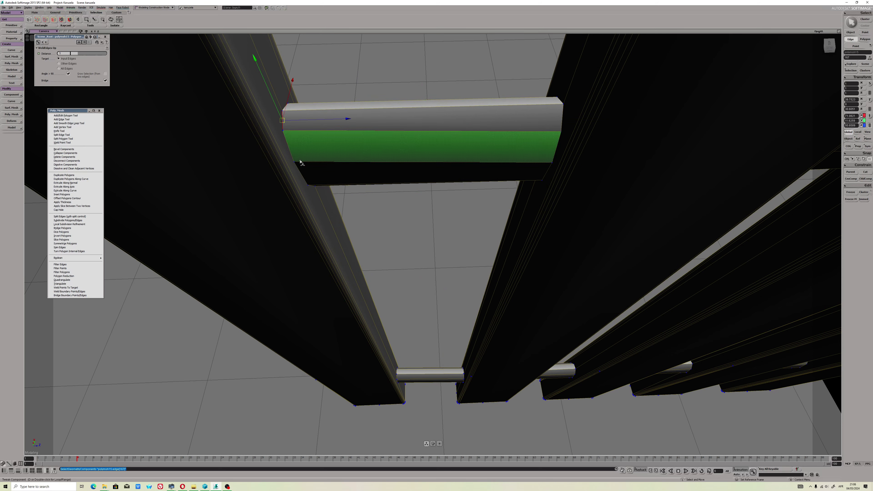
{"action": "left_click_drag", "start_coordinate": [347, 117], "coordinate": [369, 150], "text": "alt"}
{"action": "scroll", "coordinate": [370, 150], "scroll_direction": "down", "scroll_amount": 5}
{"action": "middle_click_drag", "start_coordinate": [374, 153], "coordinate": [247, 166], "text": "alt"}
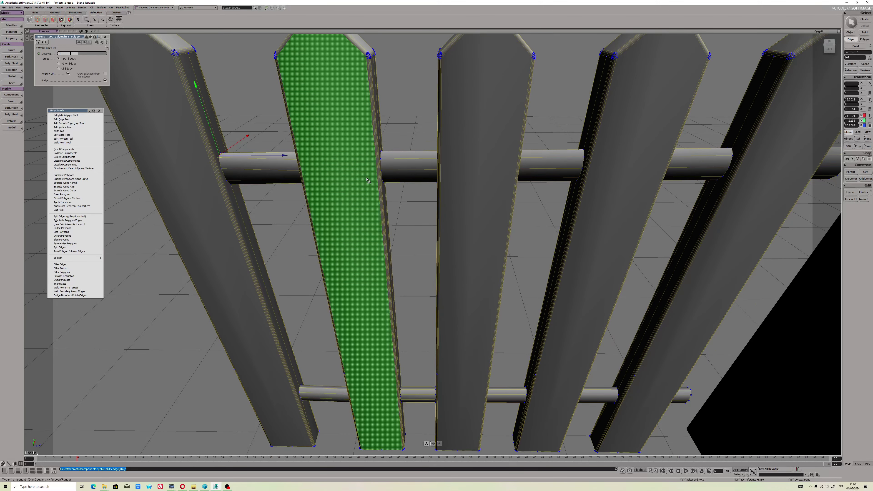
Freeze the fence object's modeling history and close the leftover weld property editor.
{"action": "left_click", "coordinate": [848, 34]}
{"action": "scroll", "coordinate": [471, 182], "scroll_direction": "down", "scroll_amount": 4}
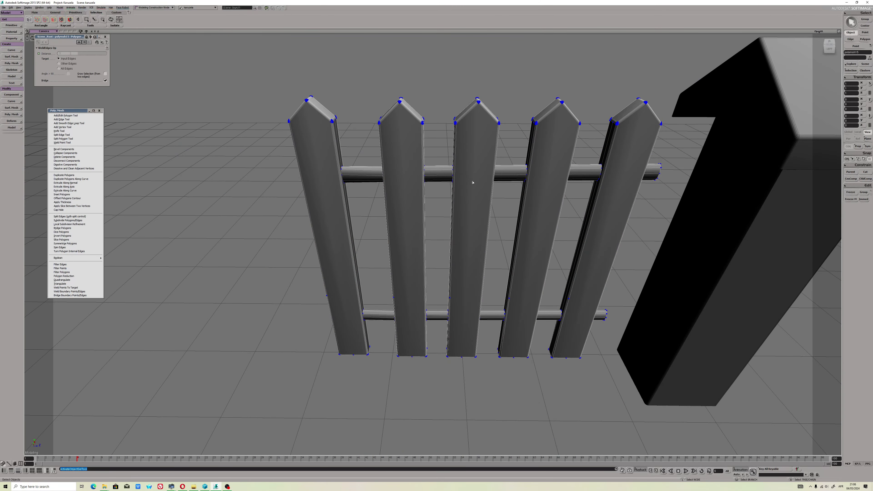
{"action": "left_click", "coordinate": [851, 193]}
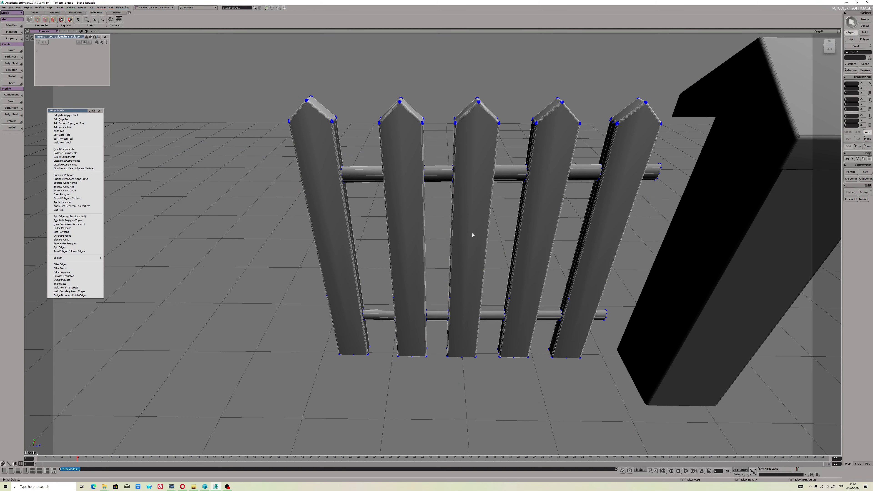
{"action": "left_click_drag", "start_coordinate": [472, 235], "coordinate": [480, 245]}
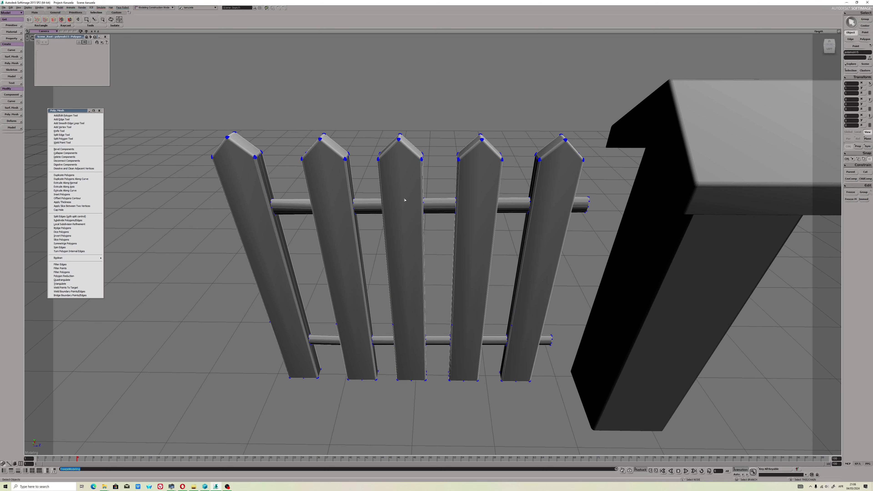
{"action": "left_click", "coordinate": [106, 36]}
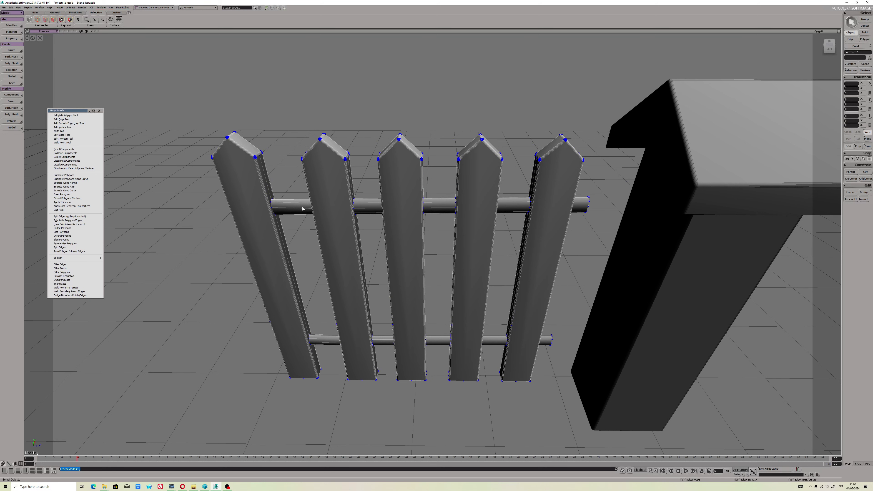
Raise the whole fence slightly along the Y axis.
{"action": "left_click_drag", "start_coordinate": [399, 213], "coordinate": [346, 215]}
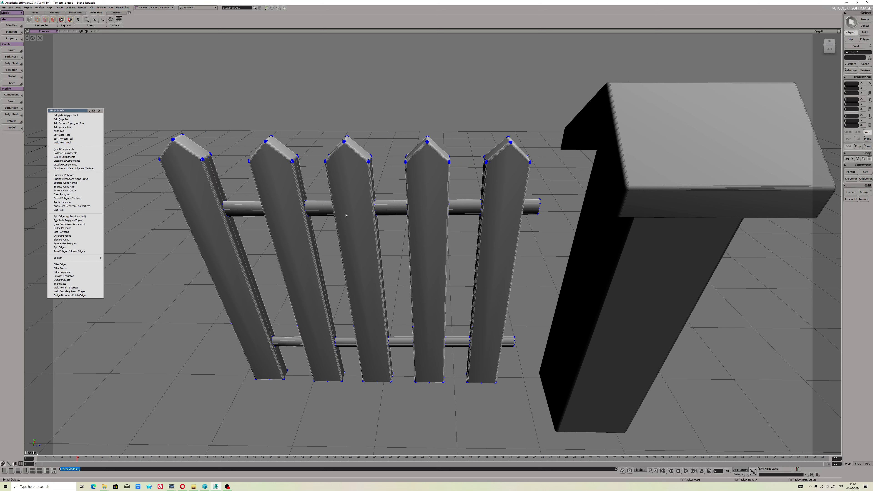
{"action": "key", "text": "v"}
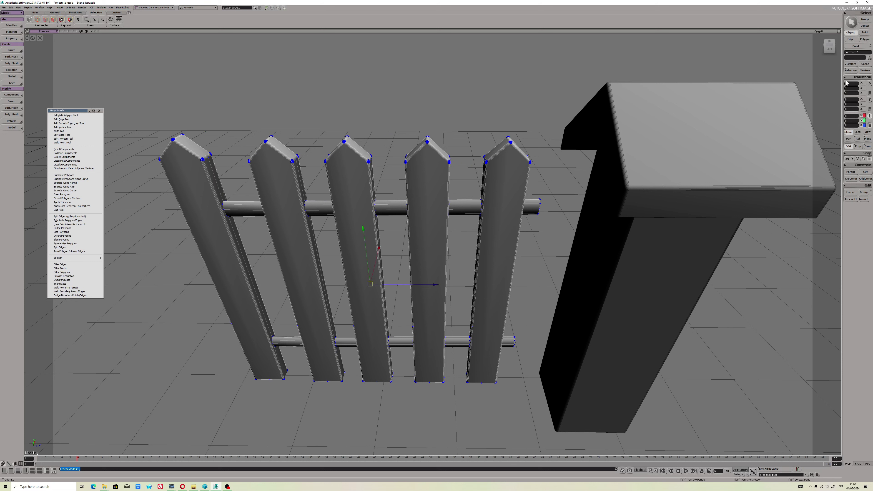
{"action": "left_click", "coordinate": [850, 70]}
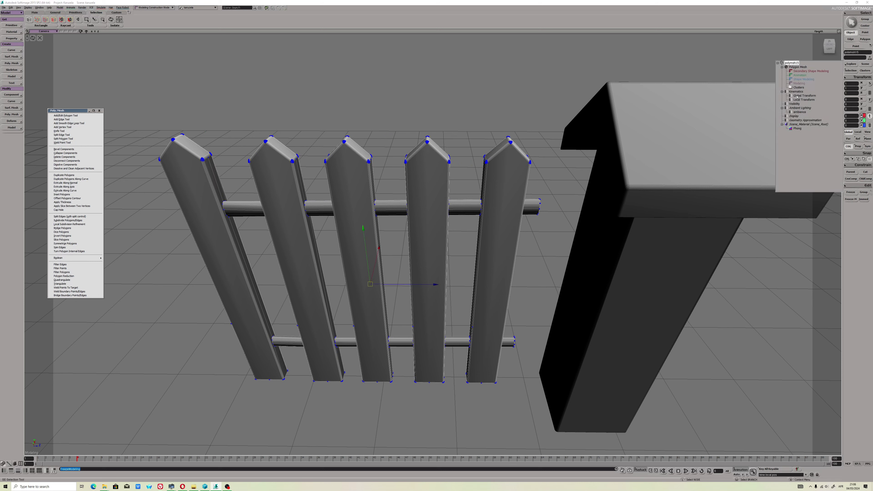
{"action": "left_click", "coordinate": [513, 198]}
{"action": "left_click_drag", "start_coordinate": [363, 243], "coordinate": [364, 240]}
{"action": "left_click_drag", "start_coordinate": [363, 240], "coordinate": [362, 235]}
{"action": "left_click", "coordinate": [856, 70]}
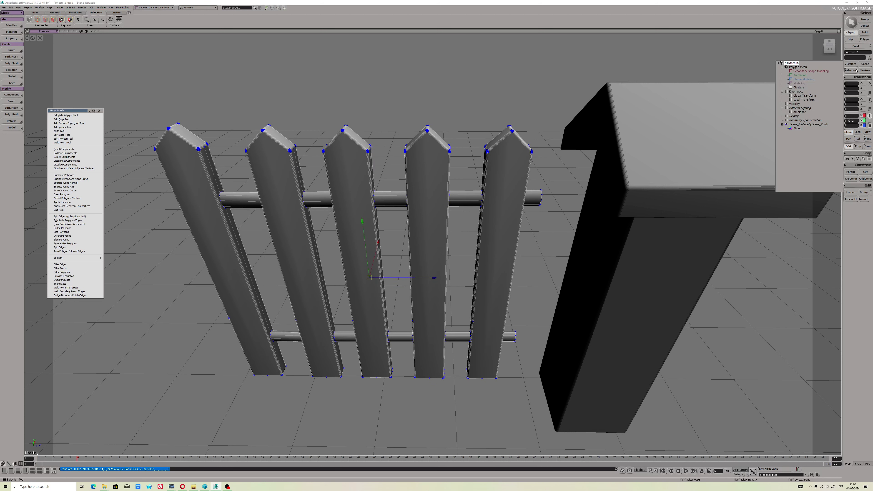
{"action": "left_click", "coordinate": [492, 195]}
Add an edge across the end picket's front face between its shoulder corners, and another from the tip down to that edge's middle.
{"action": "mouse_move", "coordinate": [514, 206]}
{"action": "right_mouse_down"}
{"action": "mouse_move", "coordinate": [507, 197]}
{"action": "mouse_move", "coordinate": [511, 207]}
{"action": "right_mouse_up"}
{"action": "scroll", "coordinate": [511, 183], "scroll_direction": "up", "scroll_amount": 5}
{"action": "key", "text": "backslash"}
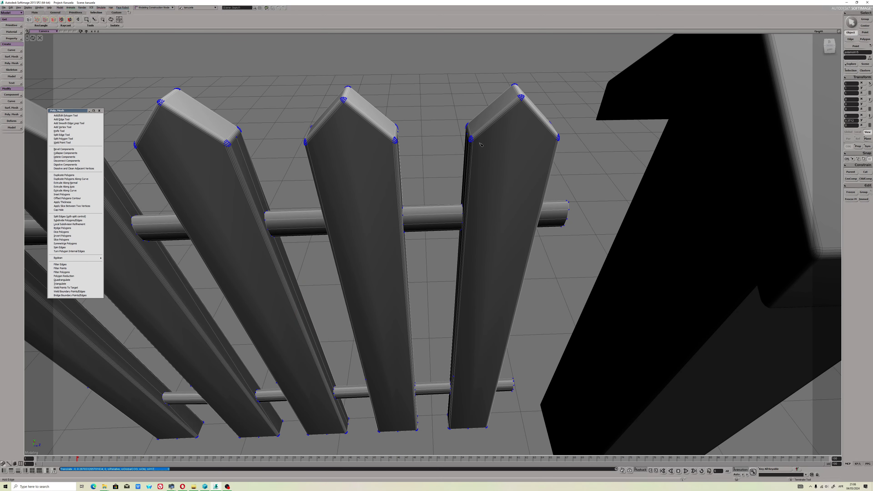
{"action": "left_click", "coordinate": [558, 145]}
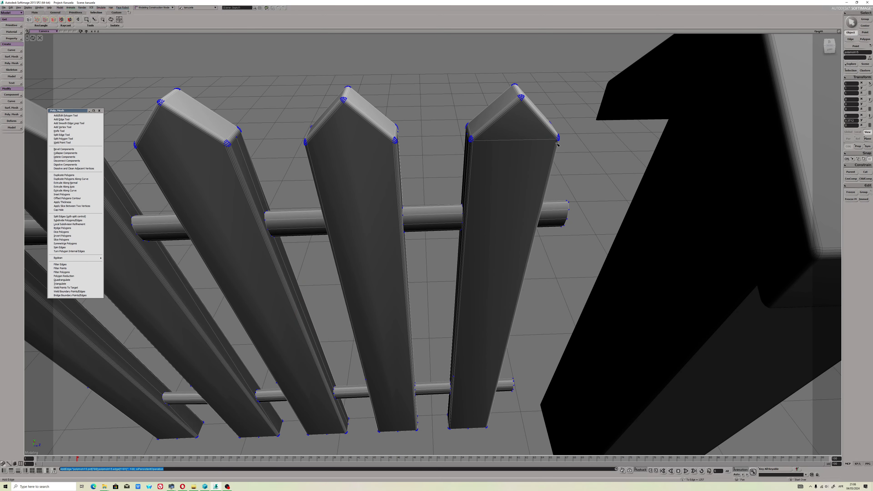
{"action": "left_click", "coordinate": [522, 103]}
{"action": "left_click", "coordinate": [518, 140]}
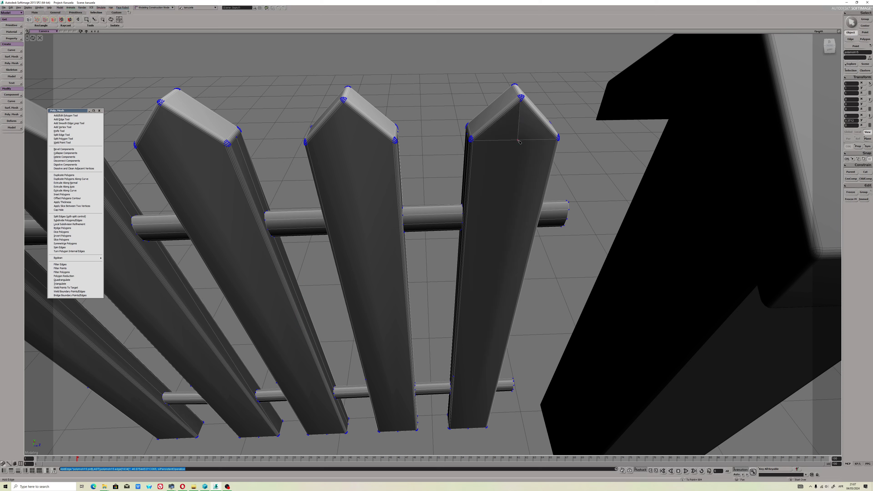